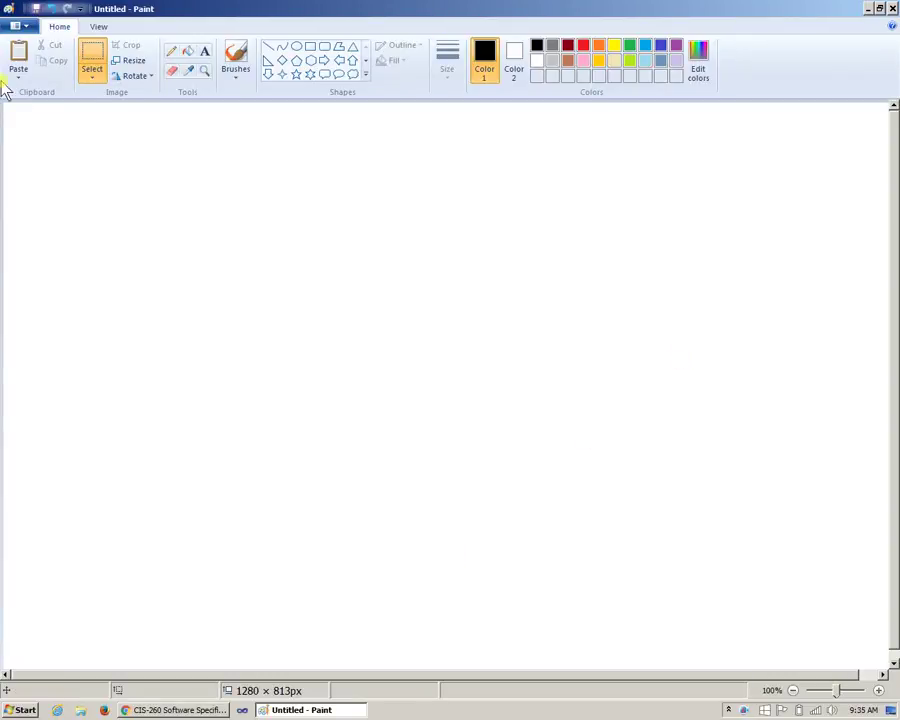
Select the Pencil tool with black as the drawing colour on the blank canvas
click(172, 52)
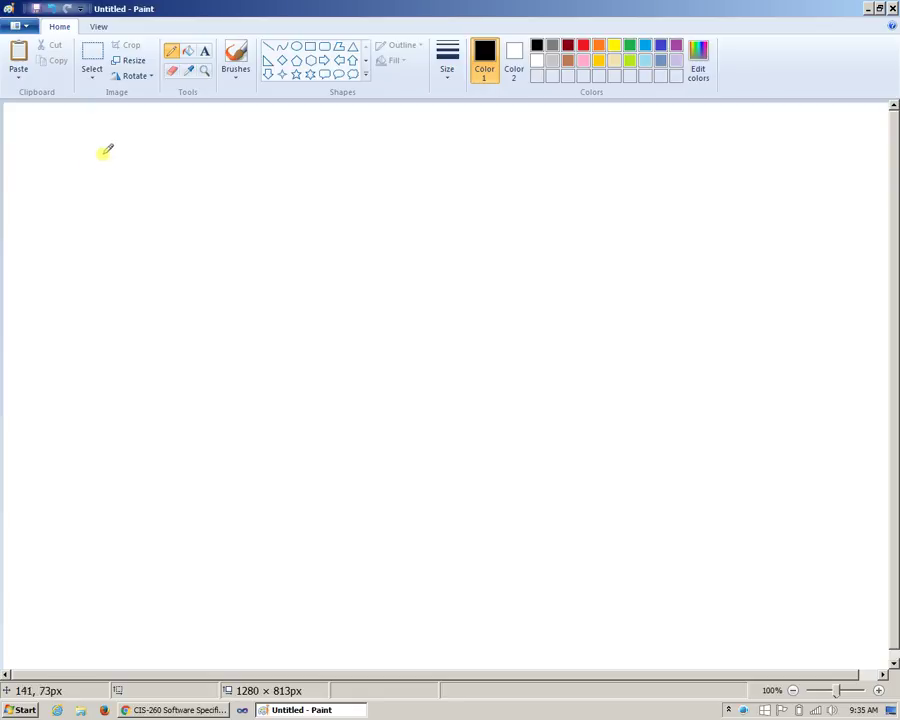
Handwrite 'User Account' top left, removing the stray stroke and extra 's', then underline it
mouse_move(96, 140)
mouse_down()
mouse_move(122, 156)
mouse_move(157, 145)
mouse_move(173, 162)
mouse_move(165, 155)
mouse_move(179, 146)
mouse_move(231, 144)
mouse_move(260, 155)
mouse_up()
key(ctrl+z)
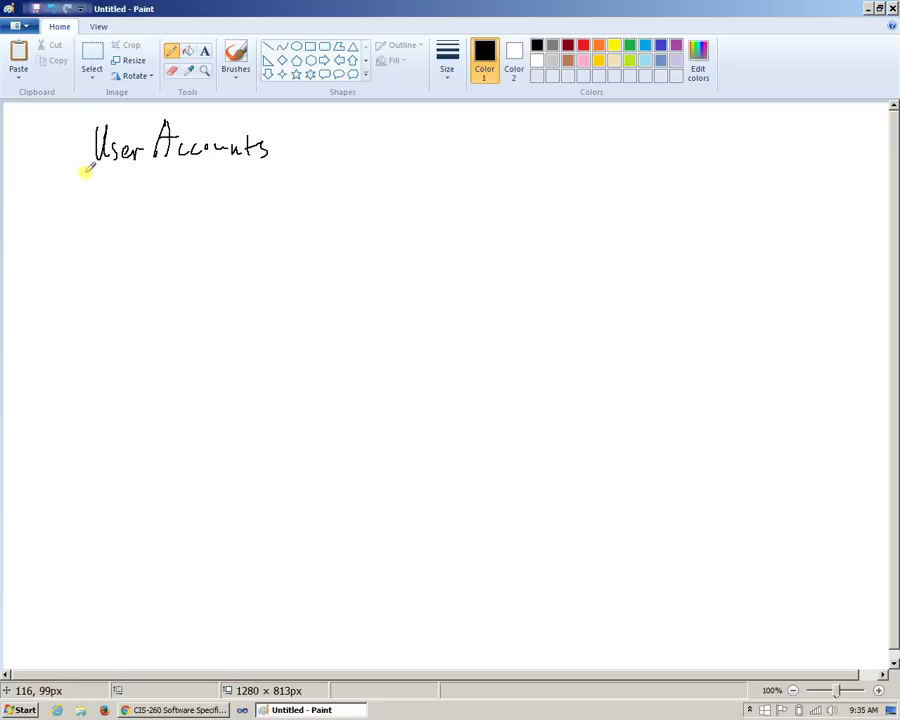
click(172, 72)
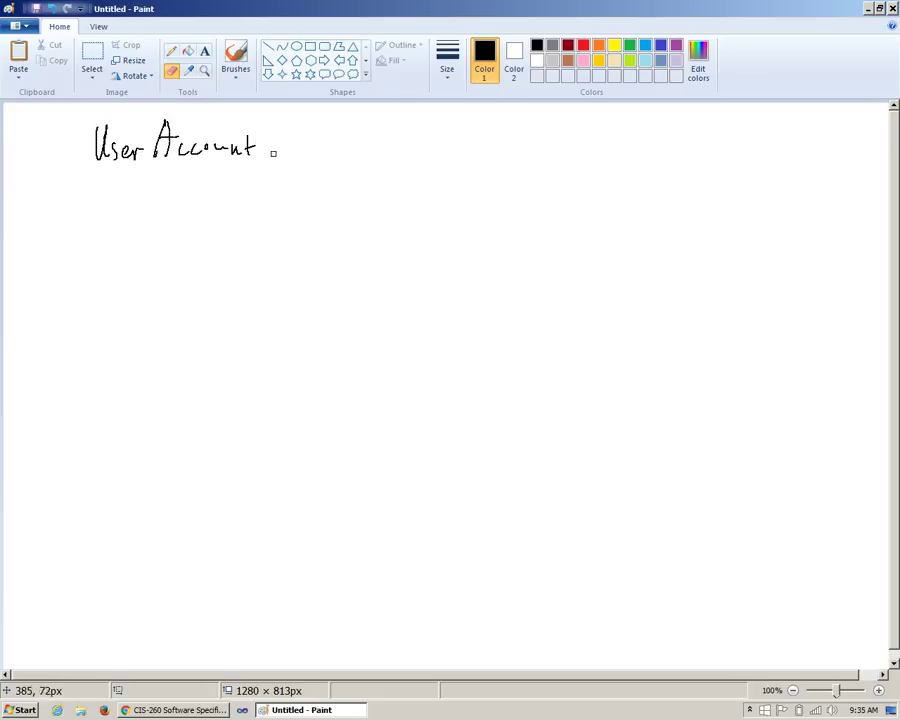
click(172, 51)
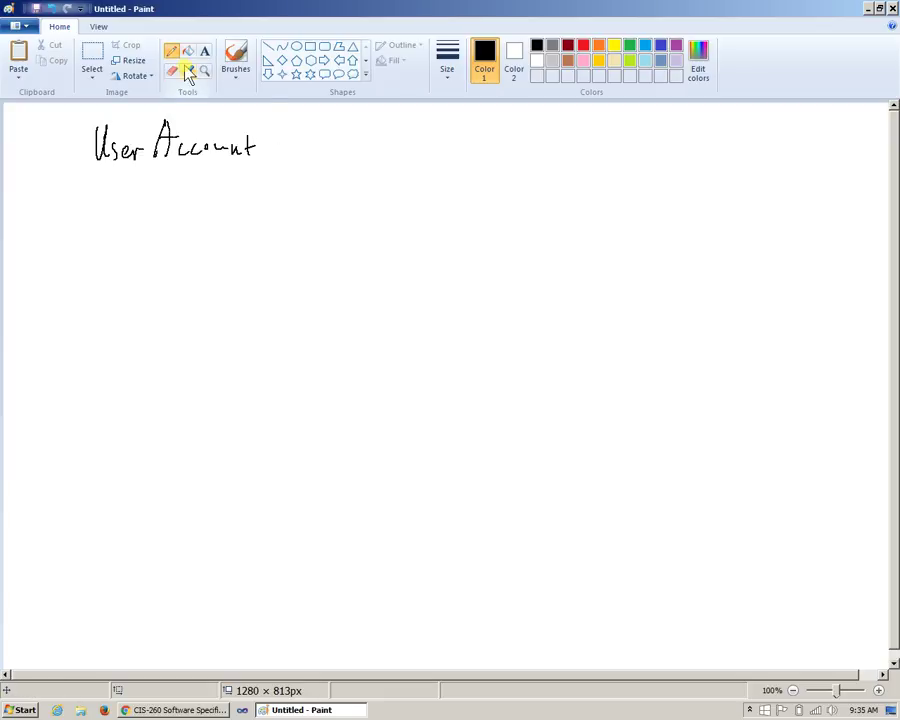
mouse_move(78, 177)
mouse_down()
mouse_move(173, 184)
mouse_move(258, 173)
mouse_up()
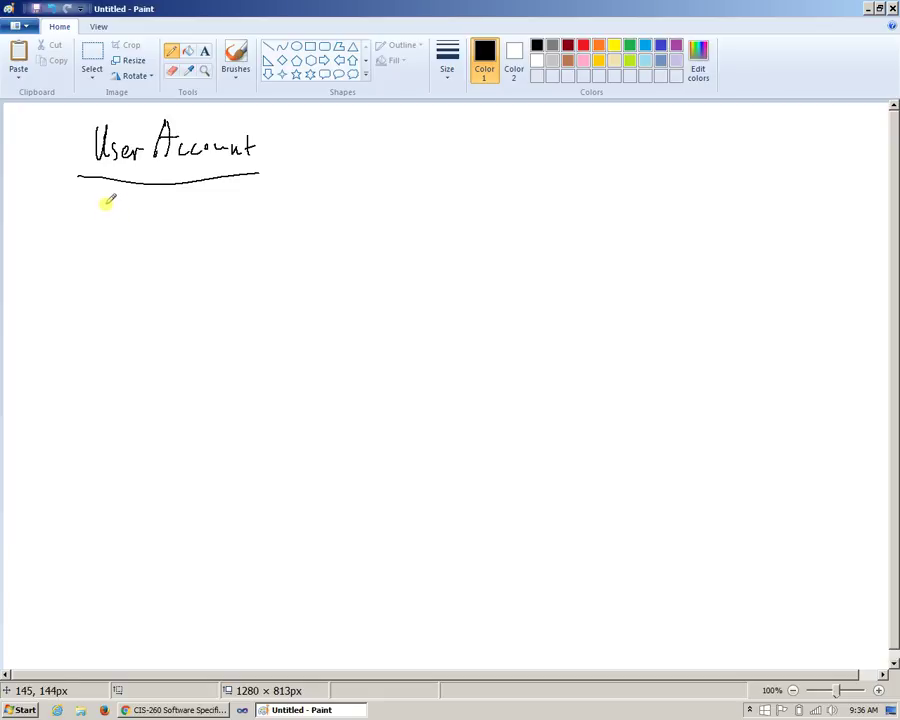
Handwrite the attributes 'ID' and 'privileges' beneath the underline
mouse_move(111, 205)
mouse_down()
mouse_move(122, 224)
mouse_move(134, 209)
mouse_move(116, 221)
mouse_move(117, 200)
mouse_up()
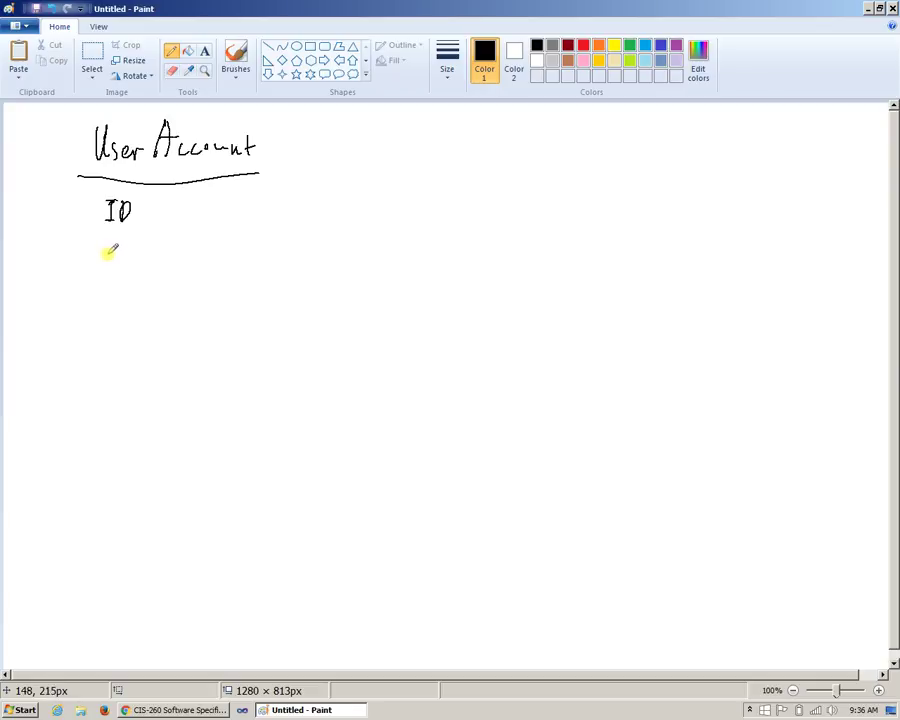
mouse_move(105, 250)
mouse_down()
mouse_move(125, 237)
mouse_move(165, 242)
mouse_move(177, 255)
mouse_move(205, 250)
mouse_up()
click(131, 236)
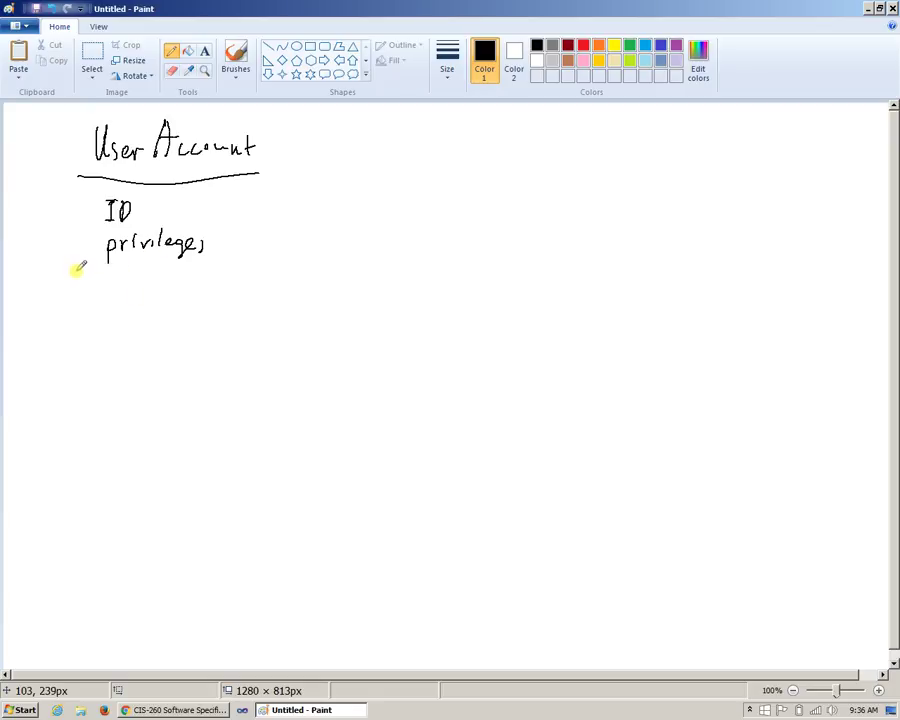
Draw a divider under 'privileges', then the left, right, bottom and top sides of the box
drag(76, 272, 262, 268)
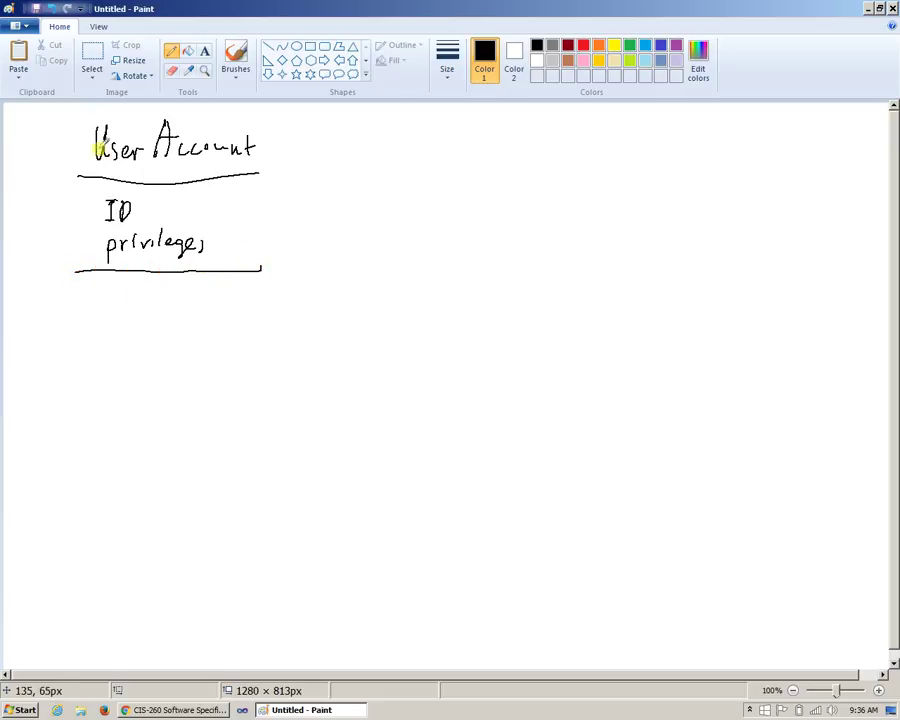
drag(81, 128, 73, 312)
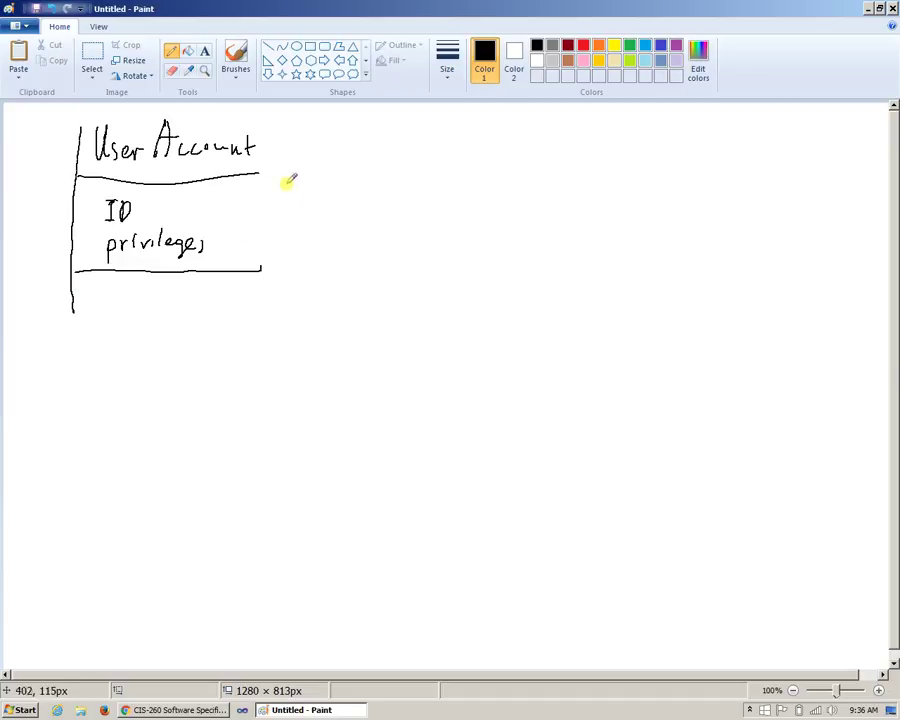
drag(264, 130, 258, 320)
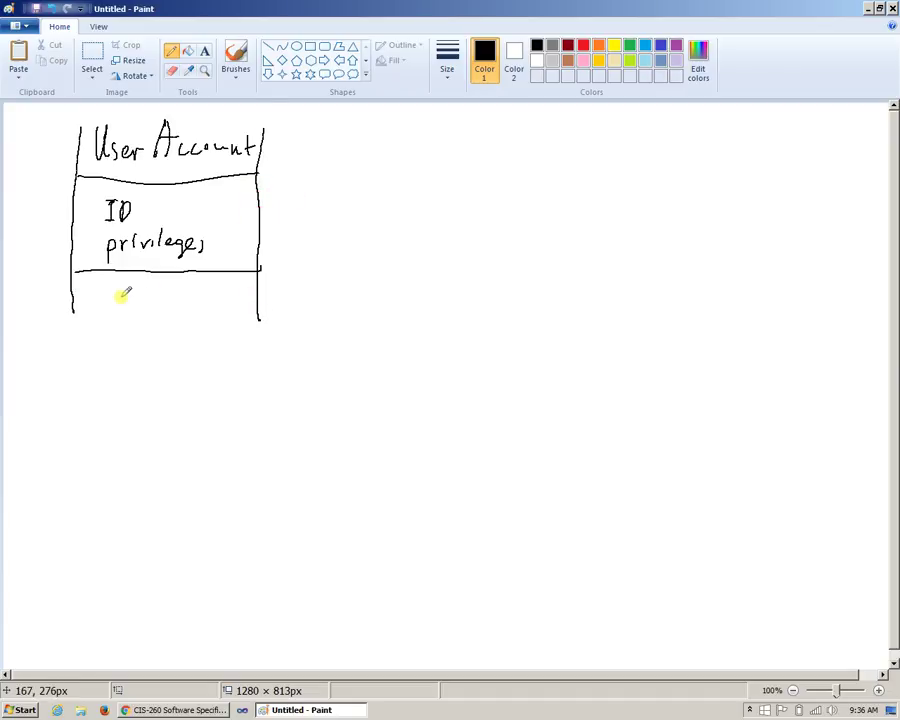
mouse_move(75, 317)
mouse_down()
mouse_move(191, 329)
mouse_move(264, 320)
mouse_up()
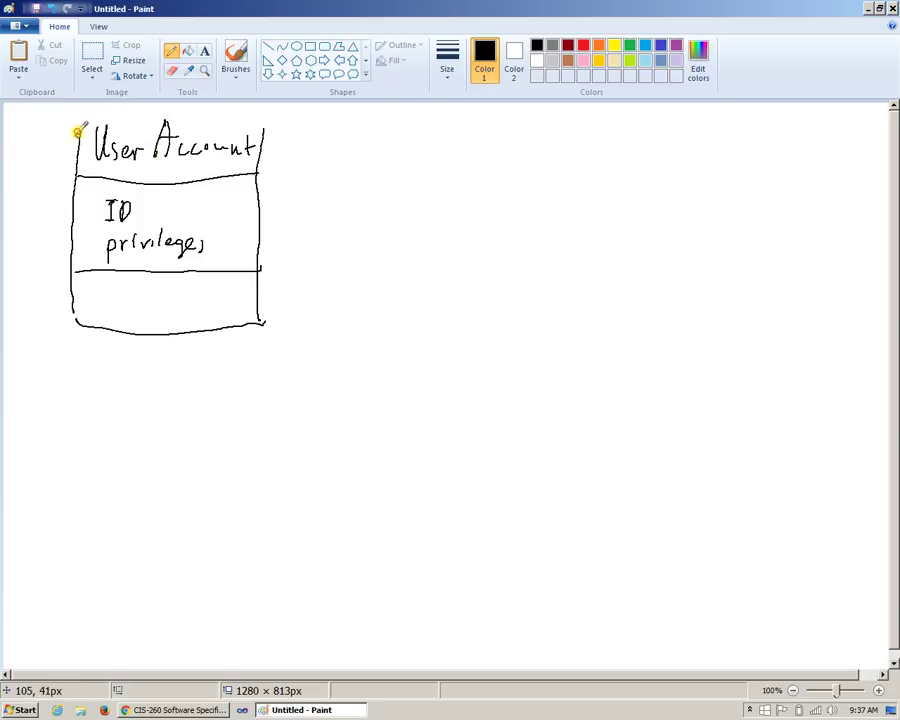
mouse_move(78, 131)
mouse_down()
mouse_move(91, 115)
mouse_move(263, 117)
mouse_up()
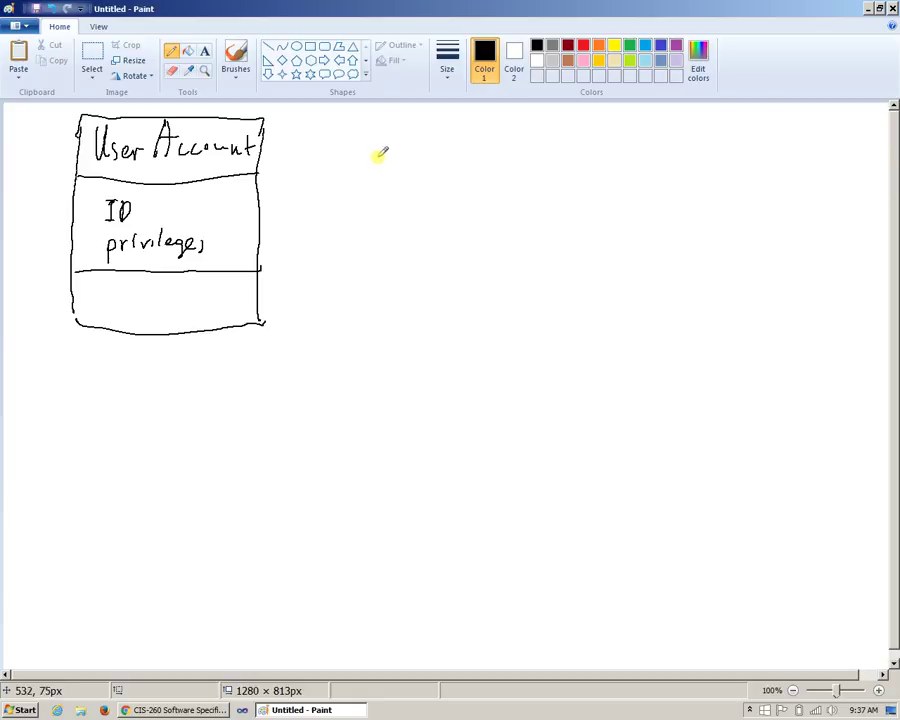
Handwrite 'UserGroup' right of the first class, with the box's left side and a divider under it
mouse_move(379, 158)
mouse_down()
mouse_move(383, 134)
mouse_move(380, 166)
mouse_move(399, 148)
mouse_move(481, 152)
mouse_move(491, 154)
mouse_move(488, 176)
mouse_up()
drag(488, 150, 497, 158)
mouse_move(363, 126)
mouse_down()
mouse_move(520, 123)
mouse_move(521, 137)
mouse_up()
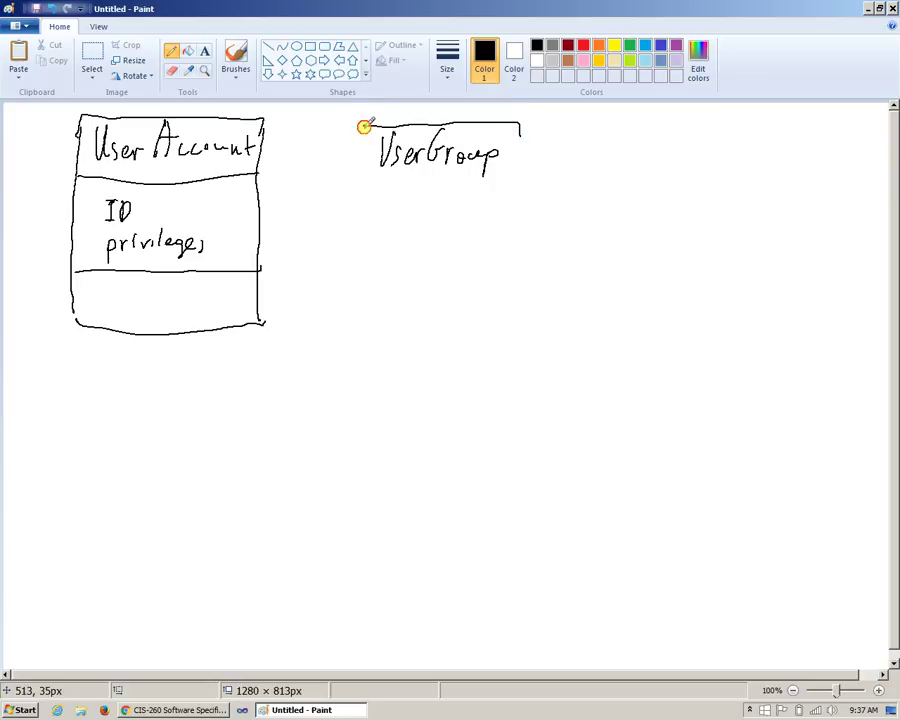
drag(363, 126, 356, 328)
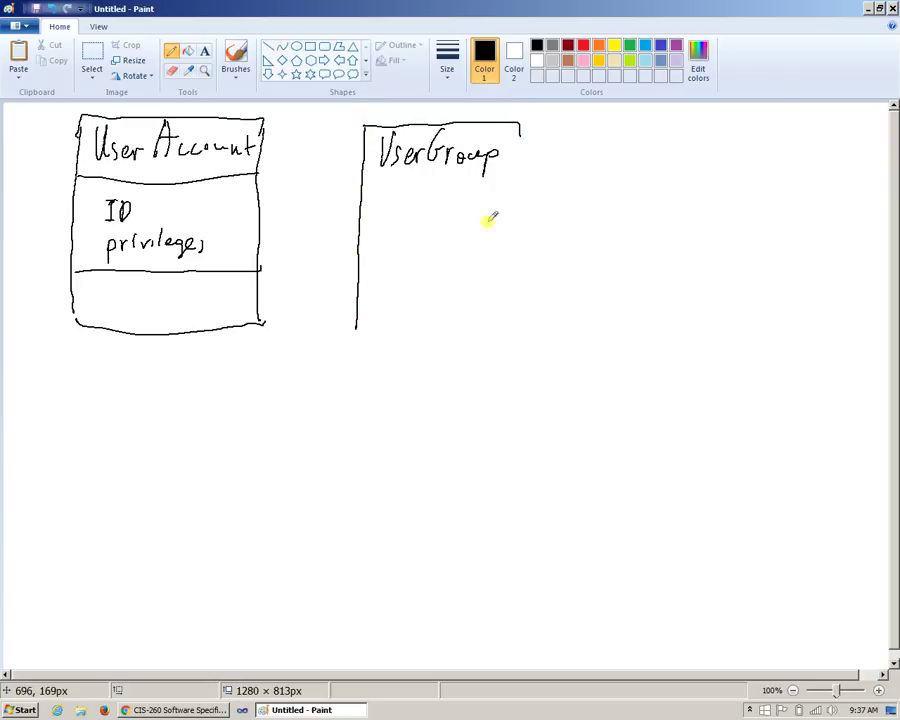
drag(366, 182, 523, 178)
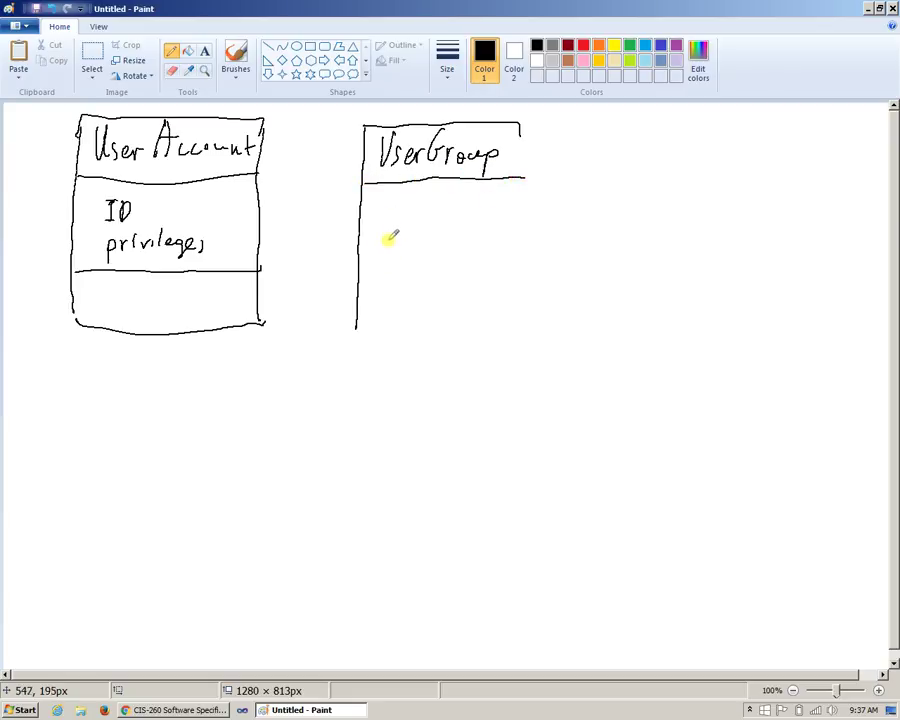
Write 'privileges' with a divider, close the box, and dash the attributes in both classes
mouse_move(384, 242)
mouse_down()
mouse_move(420, 241)
mouse_move(449, 221)
mouse_move(470, 238)
mouse_move(496, 231)
mouse_move(505, 239)
mouse_up()
drag(352, 270, 533, 258)
drag(528, 138, 528, 312)
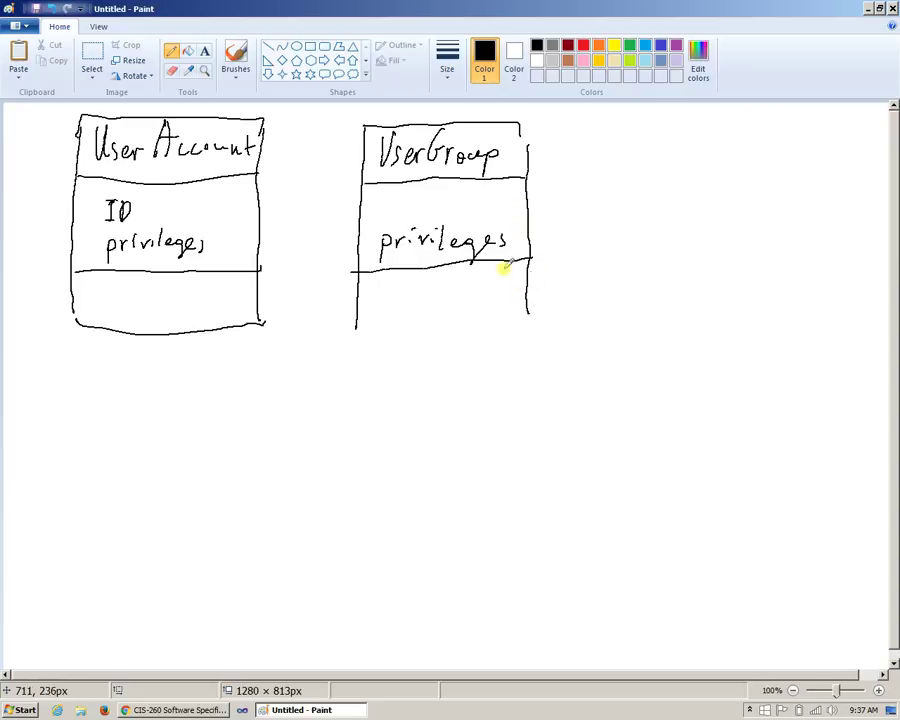
mouse_move(358, 322)
mouse_down()
mouse_move(421, 329)
mouse_move(528, 318)
mouse_up()
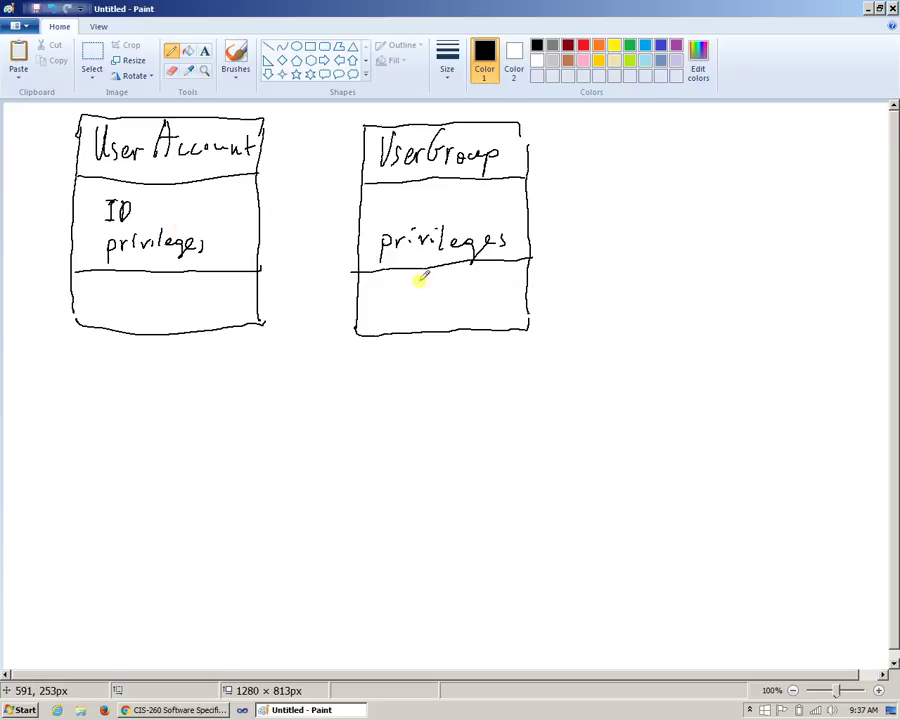
drag(365, 243, 371, 242)
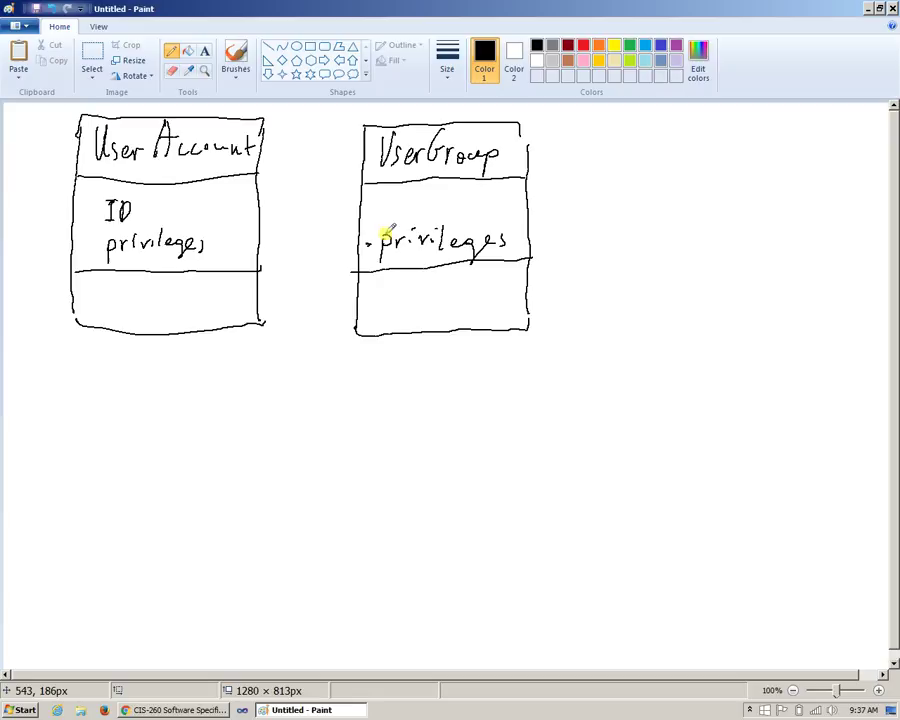
drag(84, 247, 90, 209)
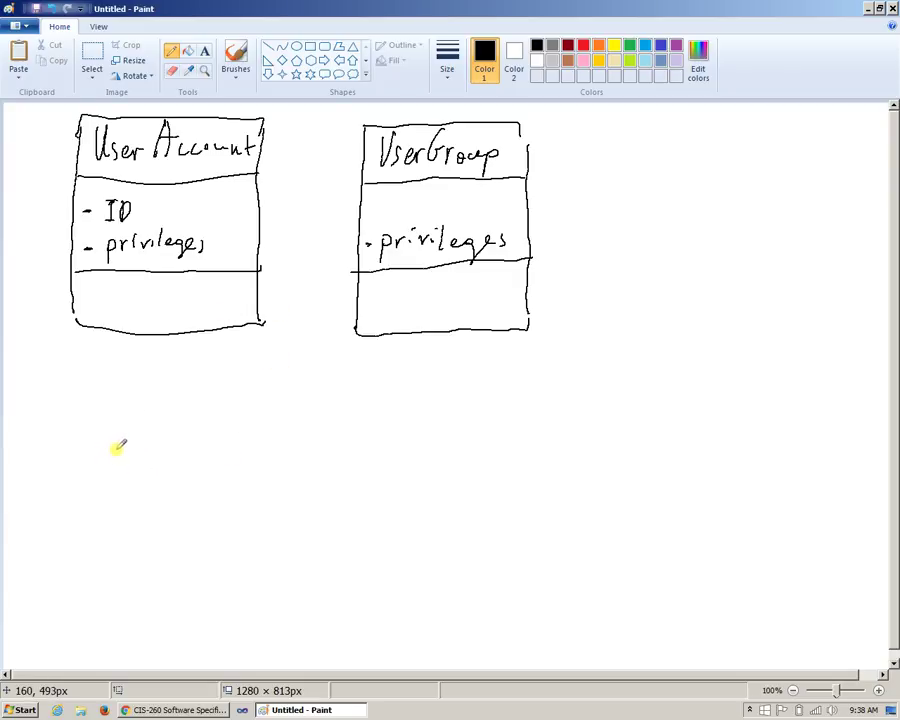
Handwrite 'Group A' below User Account and enclose it in a 3-D box
mouse_move(108, 452)
mouse_down()
mouse_move(125, 472)
mouse_move(182, 467)
mouse_up()
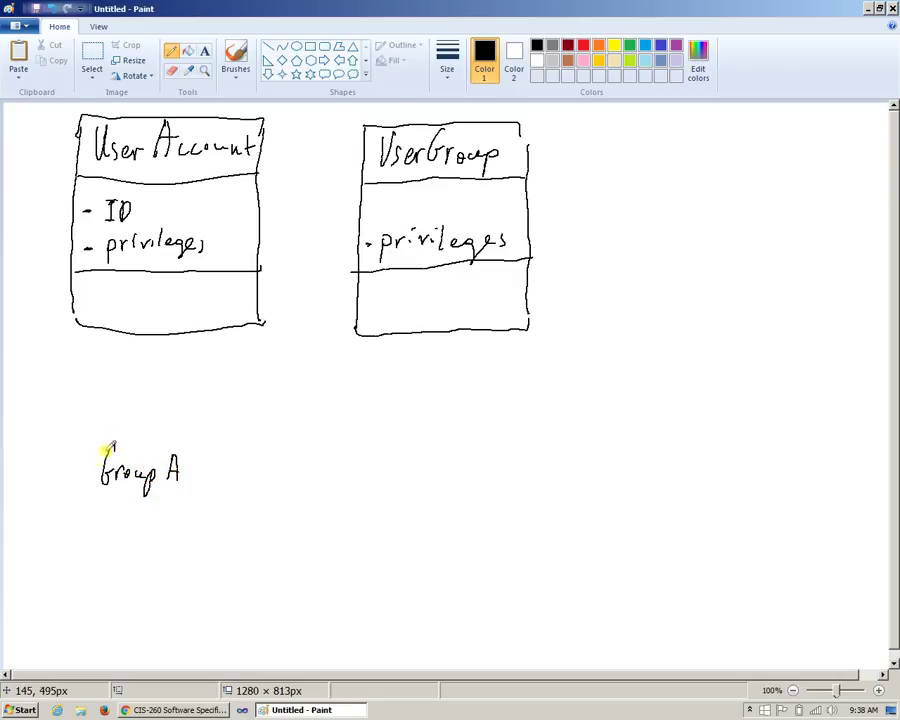
mouse_move(90, 440)
mouse_down()
mouse_move(90, 468)
mouse_move(183, 438)
mouse_move(198, 497)
mouse_move(92, 495)
mouse_up()
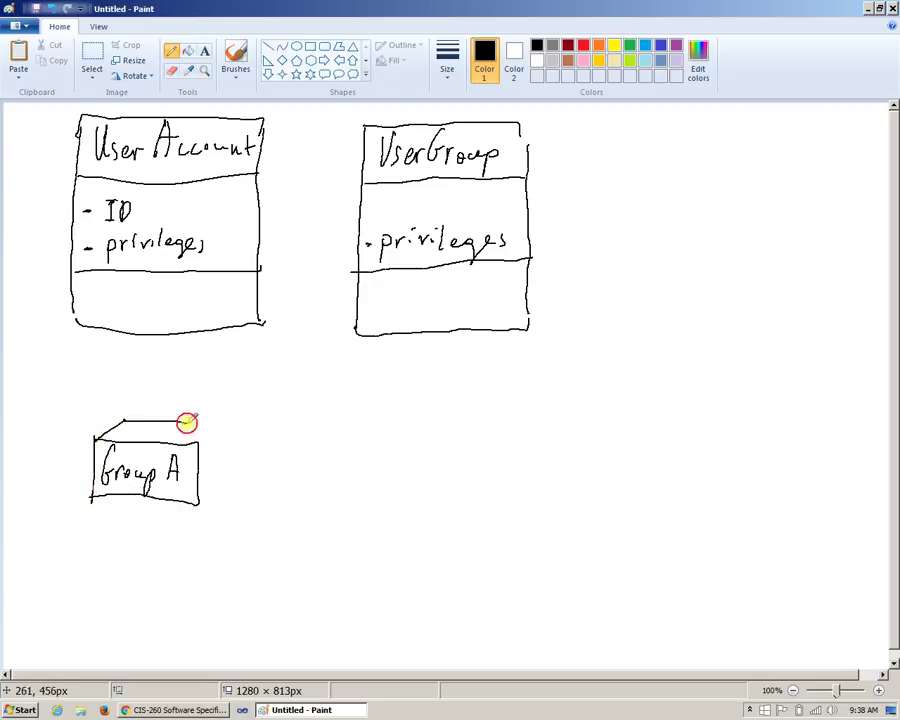
mouse_move(187, 423)
mouse_down()
mouse_move(203, 430)
mouse_move(216, 468)
mouse_move(210, 481)
mouse_up()
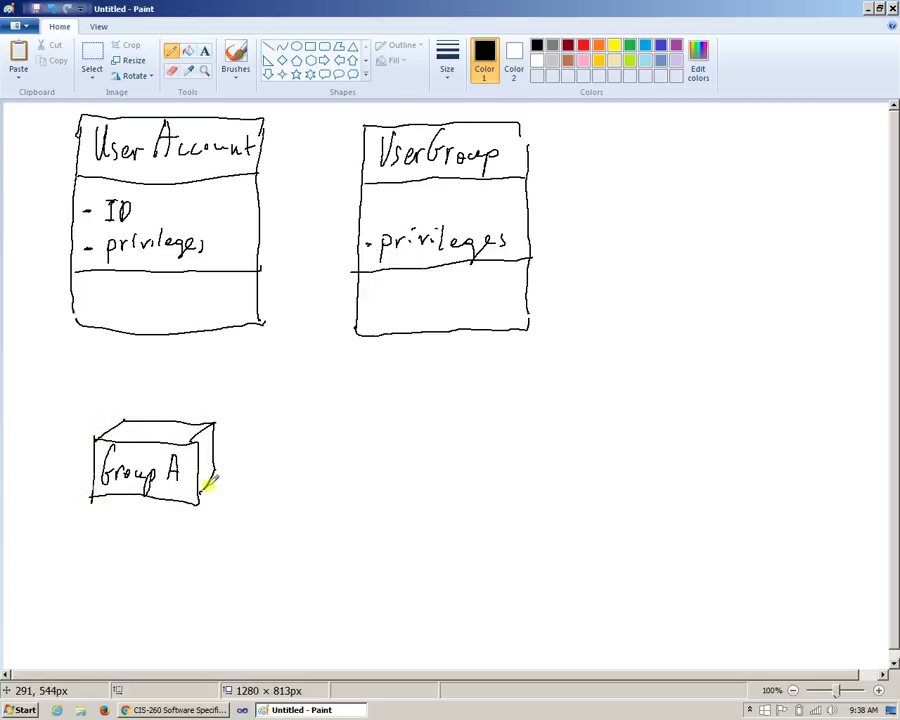
drag(196, 437, 196, 492)
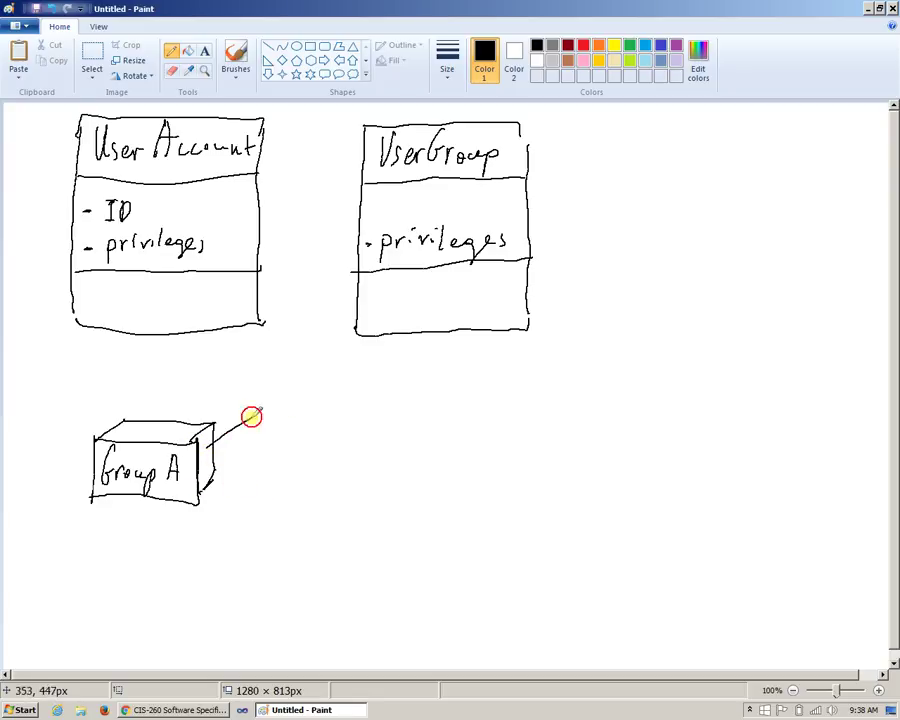
Draw four lines fanning right from the Group A box, starting a small account box at their end
mouse_move(292, 401)
mouse_down()
mouse_move(213, 443)
mouse_move(303, 439)
mouse_up()
drag(208, 455, 305, 470)
mouse_move(205, 480)
mouse_down()
mouse_move(228, 480)
mouse_move(310, 518)
mouse_up()
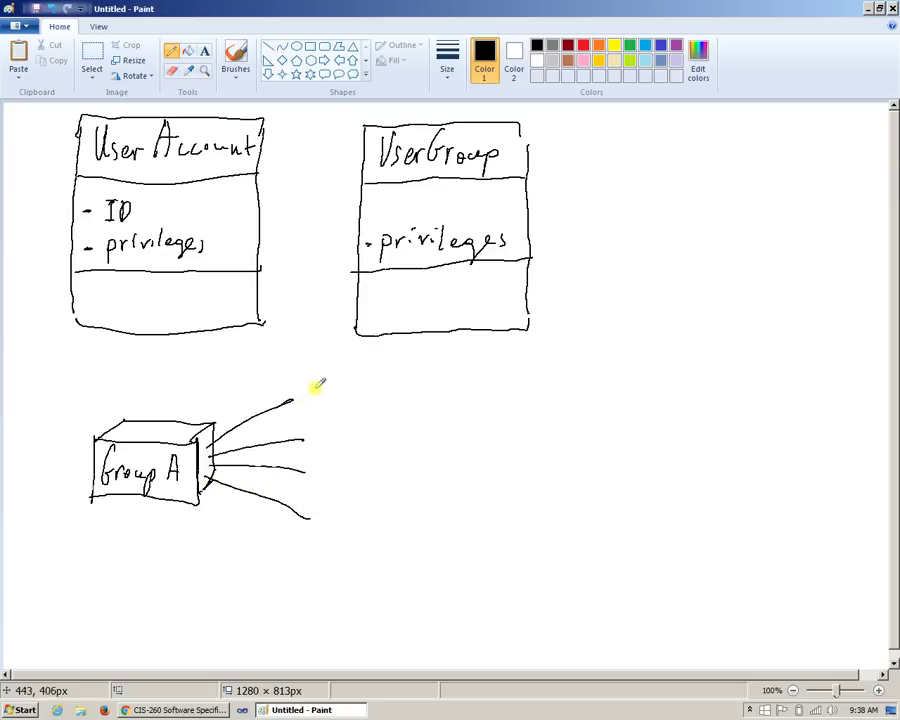
mouse_move(314, 383)
mouse_down()
mouse_move(339, 388)
mouse_move(308, 388)
mouse_move(341, 396)
mouse_move(302, 405)
mouse_move(320, 448)
mouse_move(301, 456)
mouse_move(339, 477)
mouse_move(313, 481)
mouse_move(334, 492)
mouse_move(311, 527)
mouse_move(341, 529)
mouse_up()
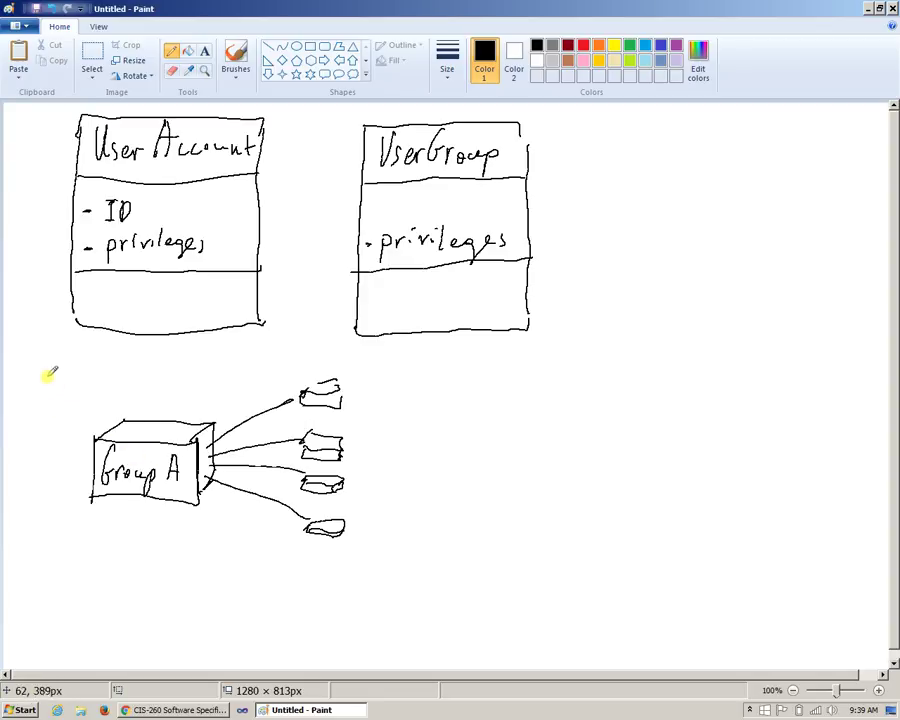
Write the 'Group B' label above and left of the Group A box
mouse_move(35, 361)
mouse_down()
mouse_move(29, 372)
mouse_move(43, 378)
mouse_move(113, 370)
mouse_up()
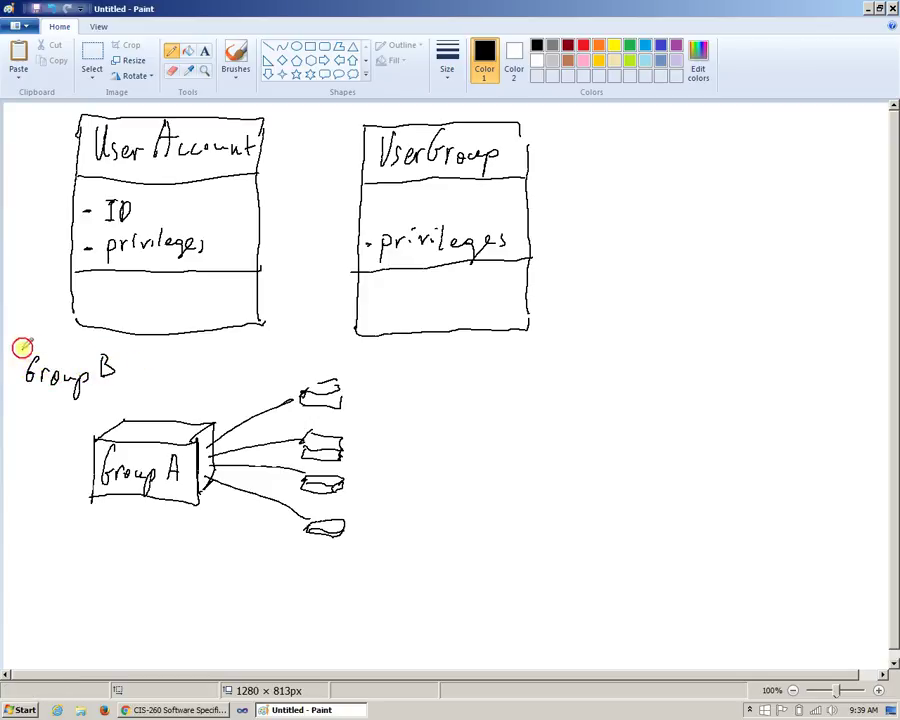
Enclose Group B in its own 3-D box linked to Group A
mouse_move(20, 347)
mouse_down()
mouse_move(17, 396)
mouse_move(111, 350)
mouse_move(118, 396)
mouse_move(38, 393)
mouse_move(27, 350)
mouse_move(62, 333)
mouse_move(125, 344)
mouse_move(127, 369)
mouse_move(104, 406)
mouse_move(126, 430)
mouse_up()
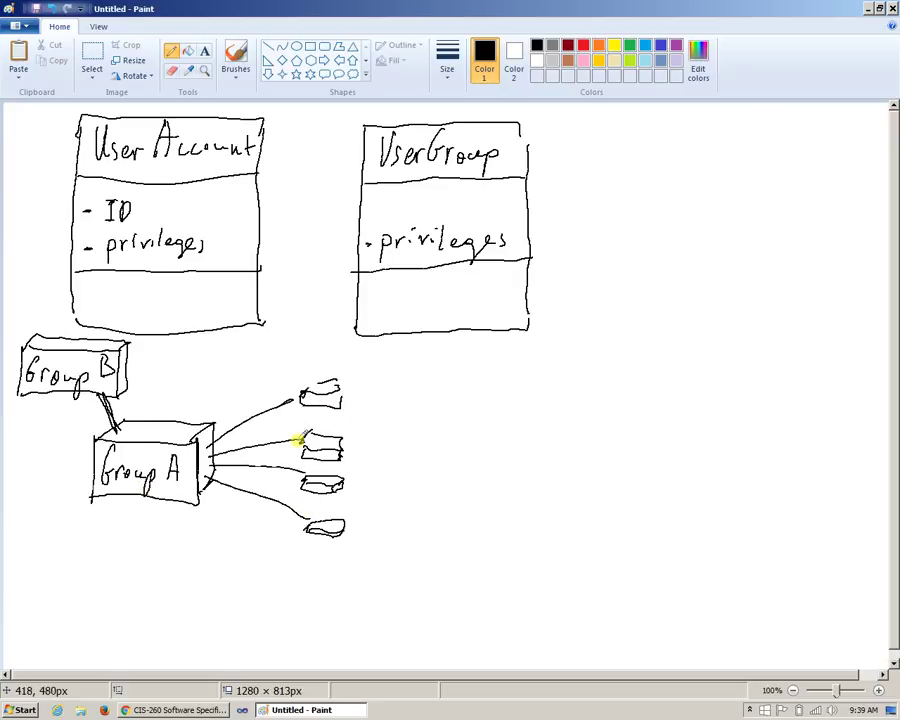
Write 'Account Objects' beside the top small box
mouse_move(358, 403)
mouse_down()
mouse_move(386, 393)
mouse_move(457, 399)
mouse_move(475, 376)
mouse_move(481, 390)
mouse_move(520, 380)
mouse_move(520, 400)
mouse_up()
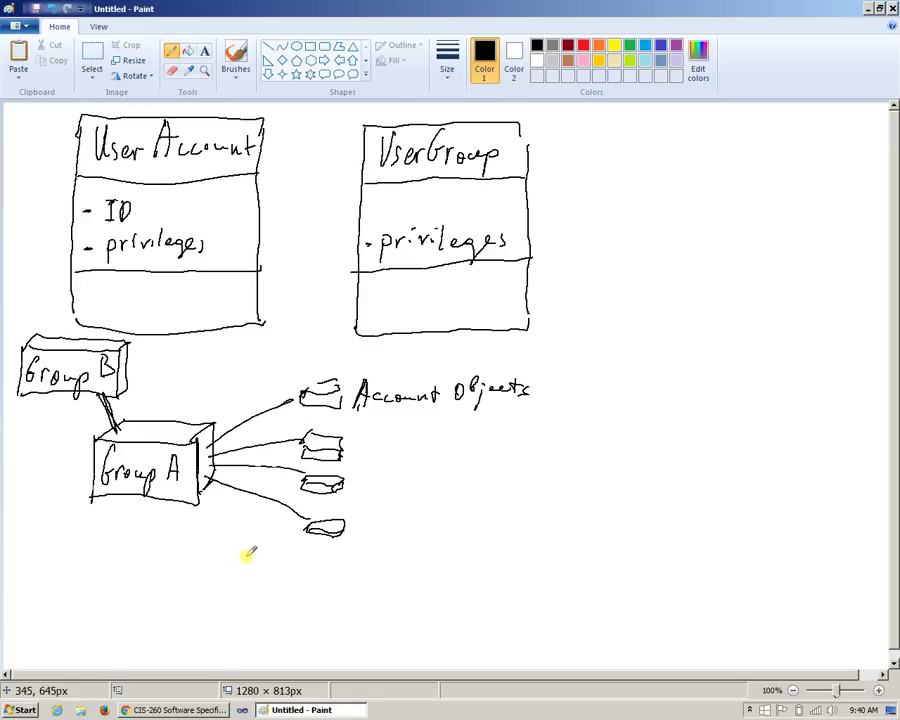
Draw a root box right of UserGroup branching to two boxes, each fanning to three leaves
mouse_move(594, 286)
mouse_down()
mouse_move(605, 285)
mouse_move(611, 307)
mouse_move(657, 271)
mouse_move(669, 311)
mouse_up()
mouse_move(657, 258)
mouse_down()
mouse_move(662, 278)
mouse_move(710, 236)
mouse_move(722, 261)
mouse_move(683, 337)
mouse_move(679, 327)
mouse_move(722, 320)
mouse_up()
drag(686, 334, 716, 372)
mouse_move(716, 212)
mouse_down()
mouse_move(739, 271)
mouse_move(721, 324)
mouse_move(730, 366)
mouse_move(716, 376)
mouse_up()
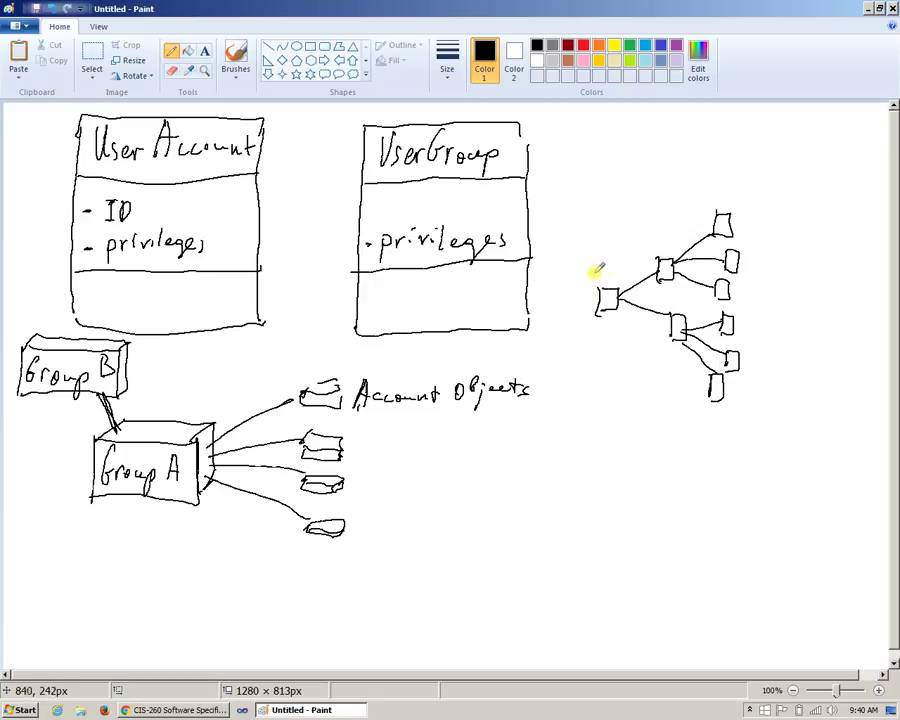
Label the root and the upper and lower branch nodes G
drag(597, 252, 595, 262)
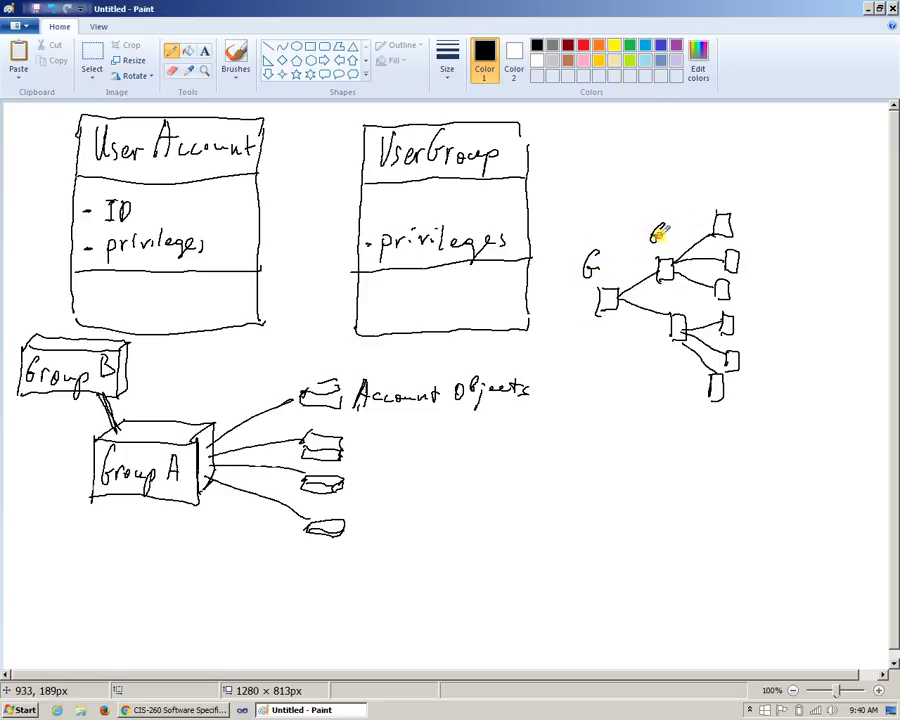
drag(661, 231, 657, 241)
drag(670, 344, 666, 356)
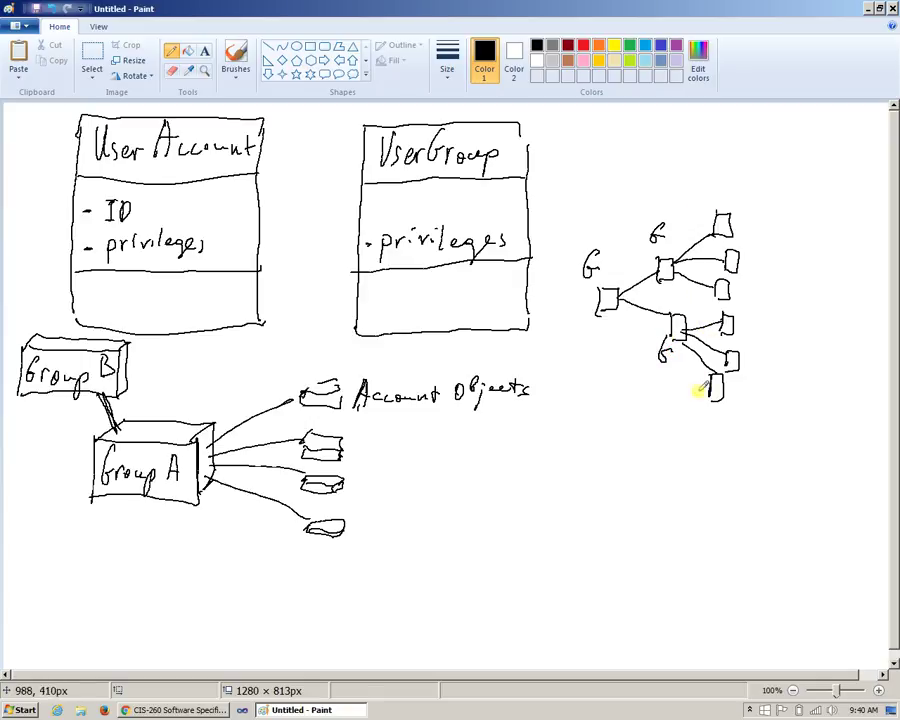
Mark each leaf box on the right as an account with A
mouse_move(741, 200)
mouse_down()
mouse_move(747, 188)
mouse_move(756, 200)
mouse_up()
drag(743, 193, 761, 188)
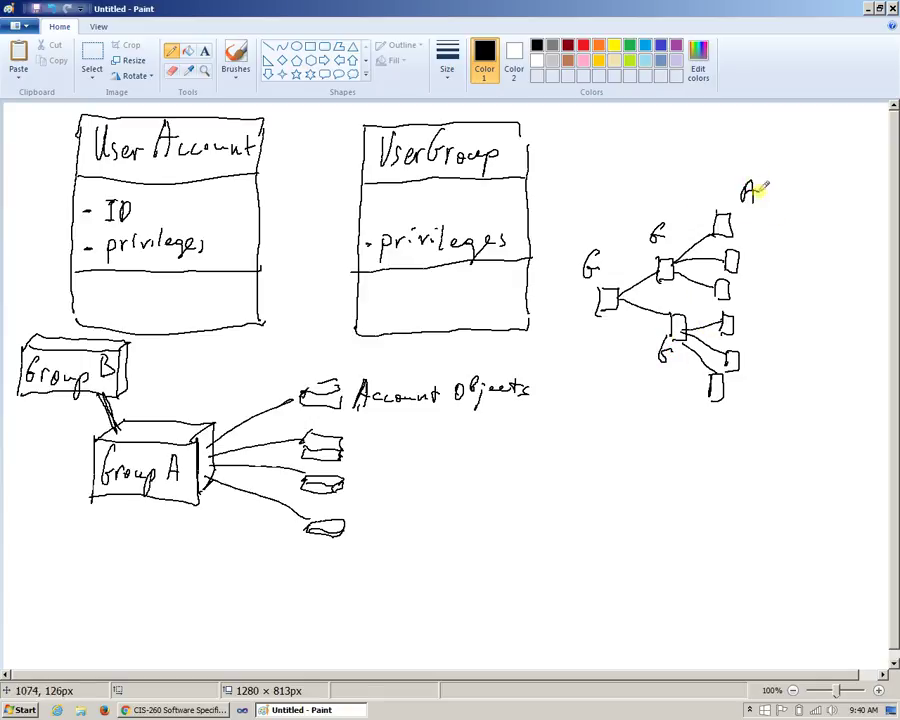
drag(748, 262, 755, 242)
drag(755, 242, 762, 260)
mouse_move(750, 254)
mouse_down()
mouse_move(761, 252)
mouse_move(752, 316)
mouse_up()
drag(748, 356, 745, 392)
drag(730, 432, 728, 437)
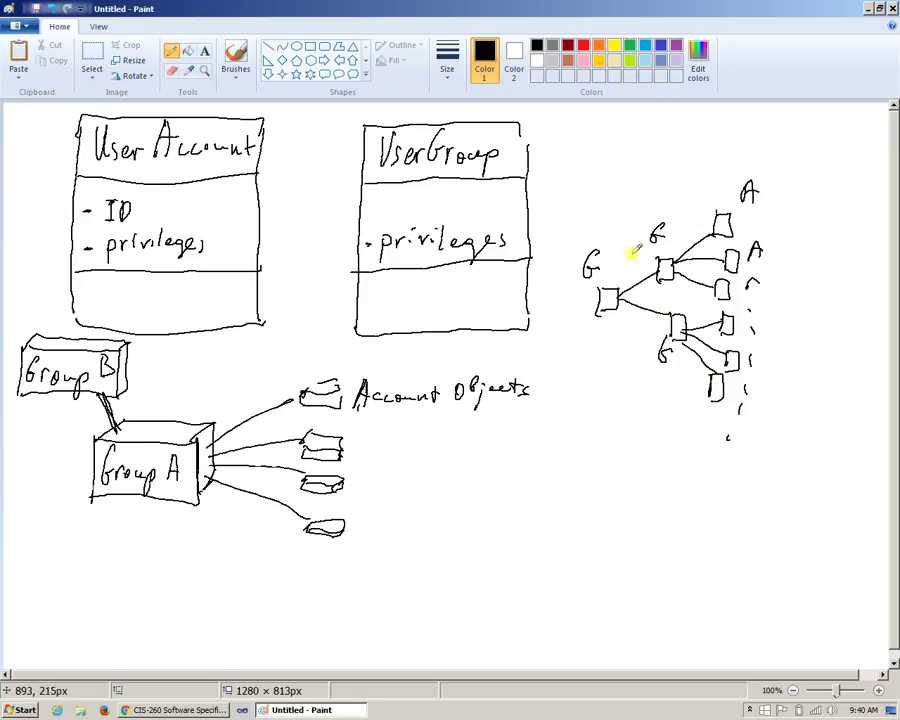
Branch a new box upward from the root G and label it A
mouse_move(607, 295)
mouse_down()
mouse_move(639, 177)
mouse_move(638, 196)
mouse_move(649, 196)
mouse_up()
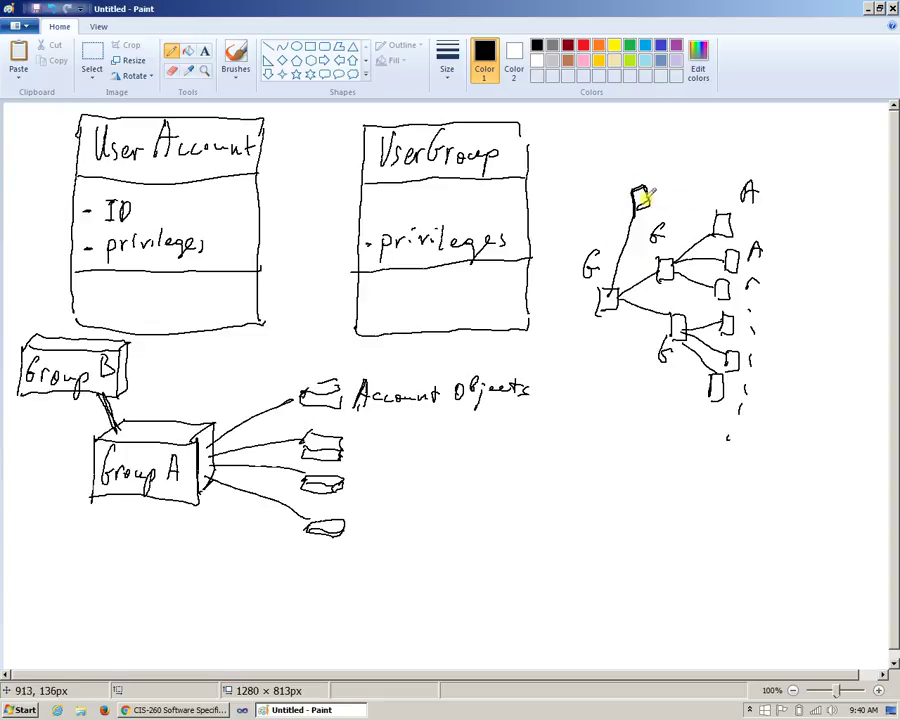
mouse_move(640, 177)
mouse_down()
mouse_move(641, 150)
mouse_move(648, 176)
mouse_up()
drag(637, 167, 647, 166)
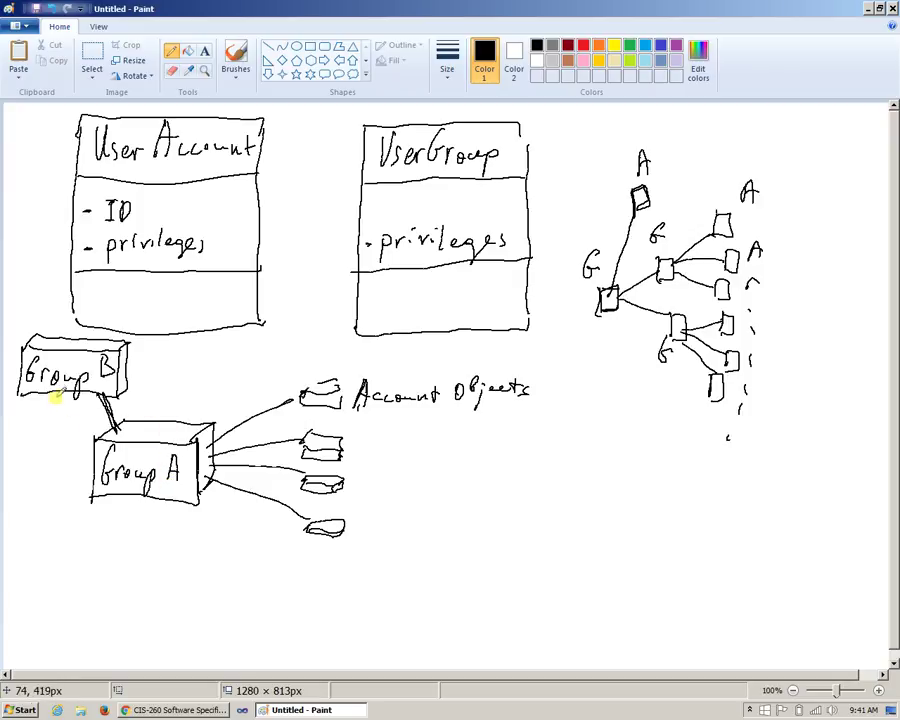
Draw a pencil line from Group B down to a small box labelled 'Acct'
mouse_move(57, 394)
mouse_down()
mouse_move(73, 562)
mouse_move(98, 562)
mouse_move(67, 582)
mouse_move(94, 587)
mouse_move(87, 592)
mouse_move(149, 561)
mouse_move(167, 571)
mouse_up()
drag(158, 561, 176, 558)
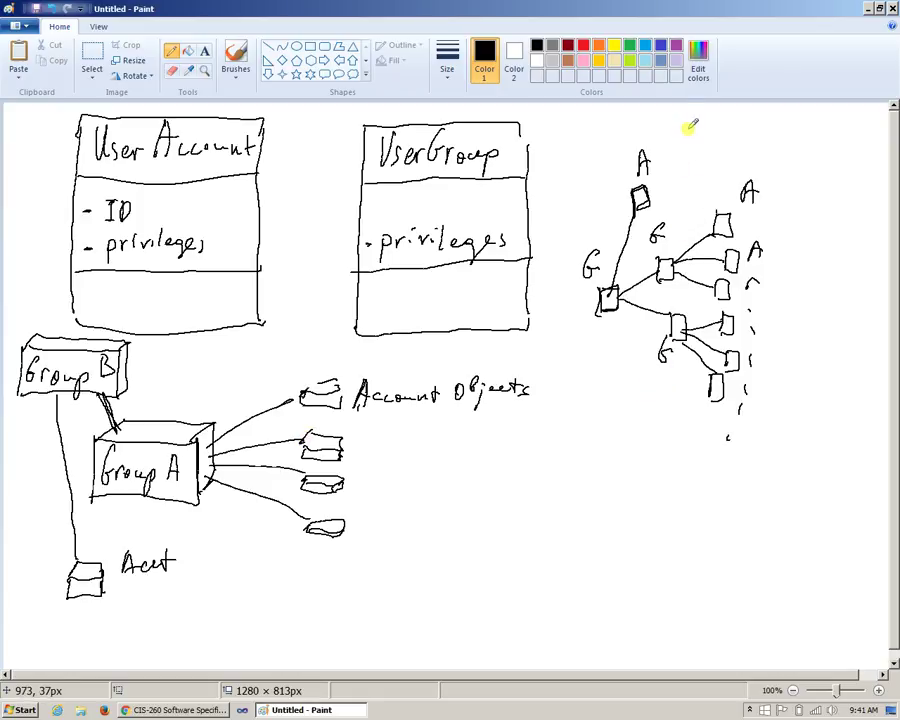
Draw a wavy pencil cloud outline enclosing the whole G/A tree on the right
mouse_move(688, 131)
mouse_down()
mouse_move(601, 125)
mouse_move(560, 273)
mouse_move(621, 416)
mouse_move(788, 414)
mouse_move(818, 238)
mouse_move(749, 133)
mouse_move(688, 132)
mouse_up()
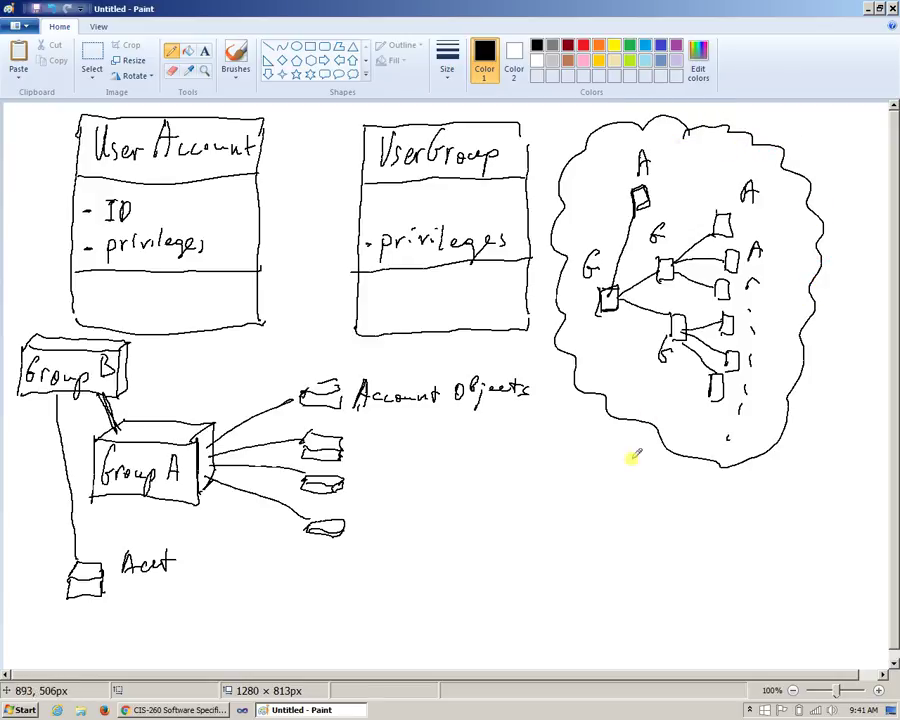